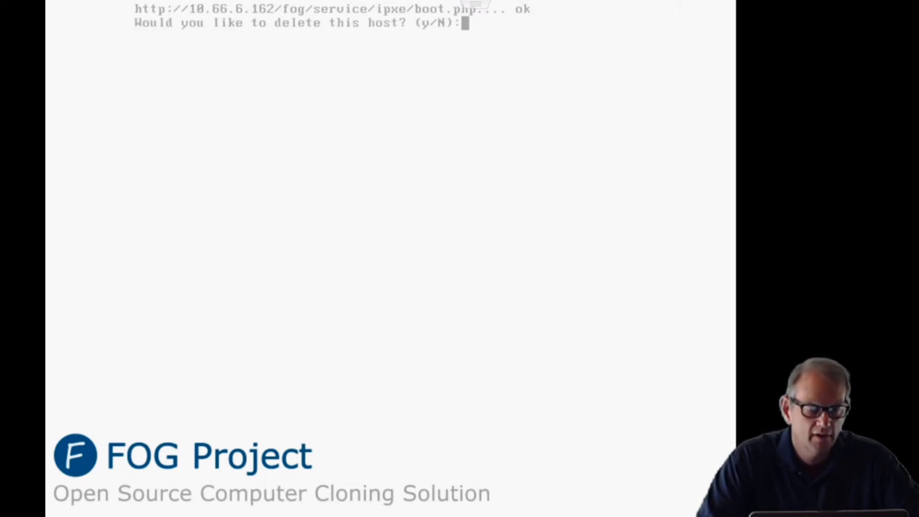
Confirm deleting the host's existing registration
type("y")
key("Return")
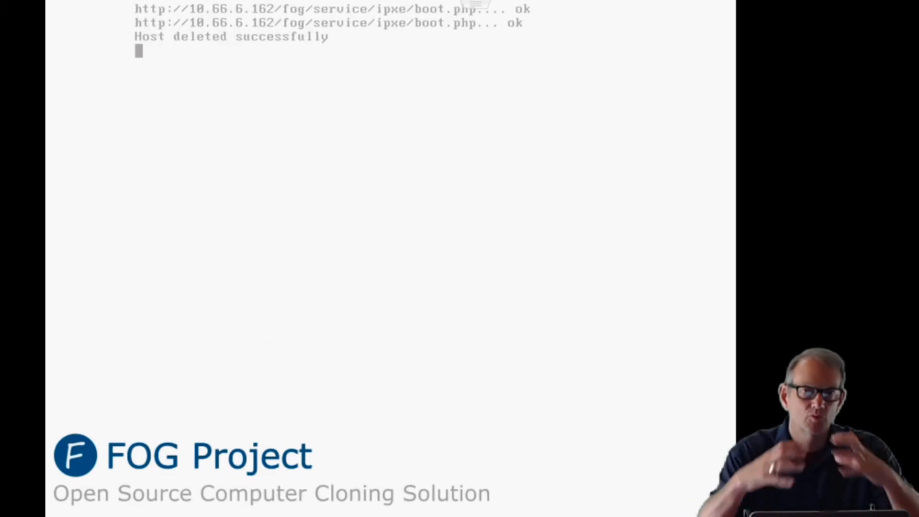
Start Perform Full Host Registration and Inventory for the unregistered host
key("Down")
key("Down")
key("Down")
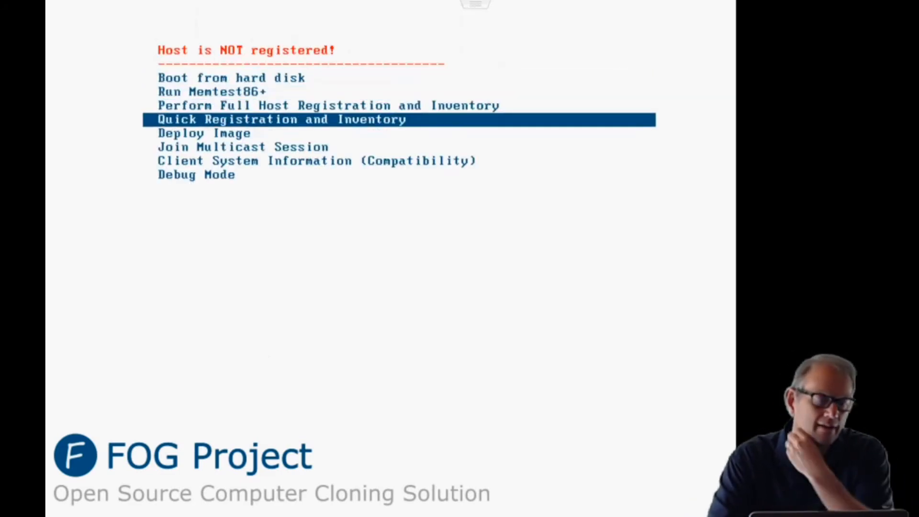
key("Down")
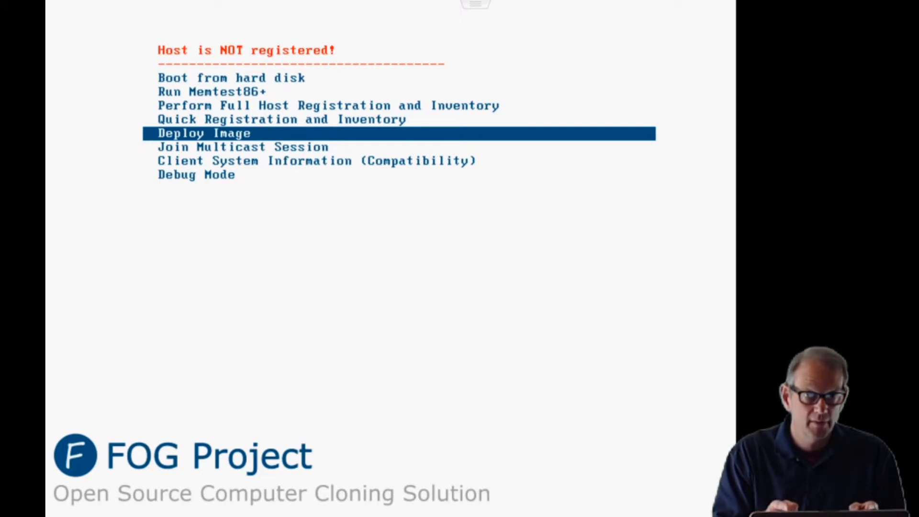
key("Up")
key("Up")
key("Up")
key("Up")
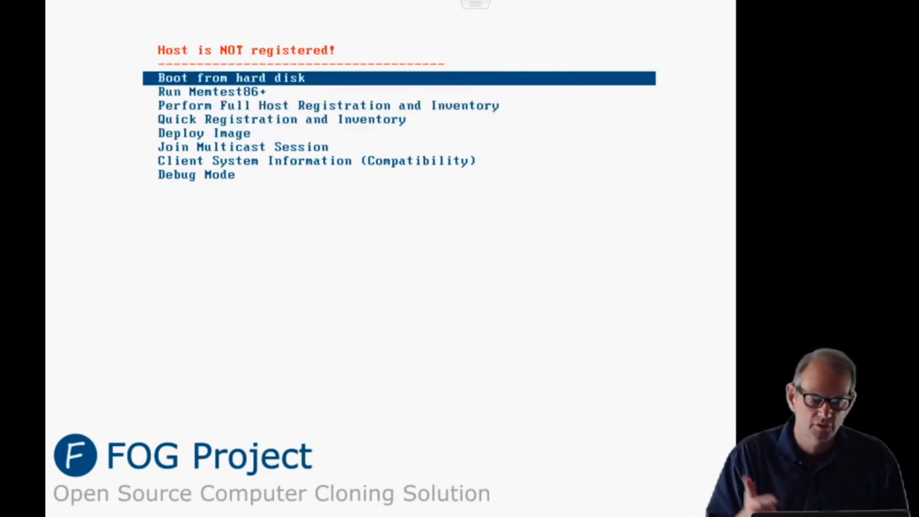
key("Down")
key("Down")
key("Down")
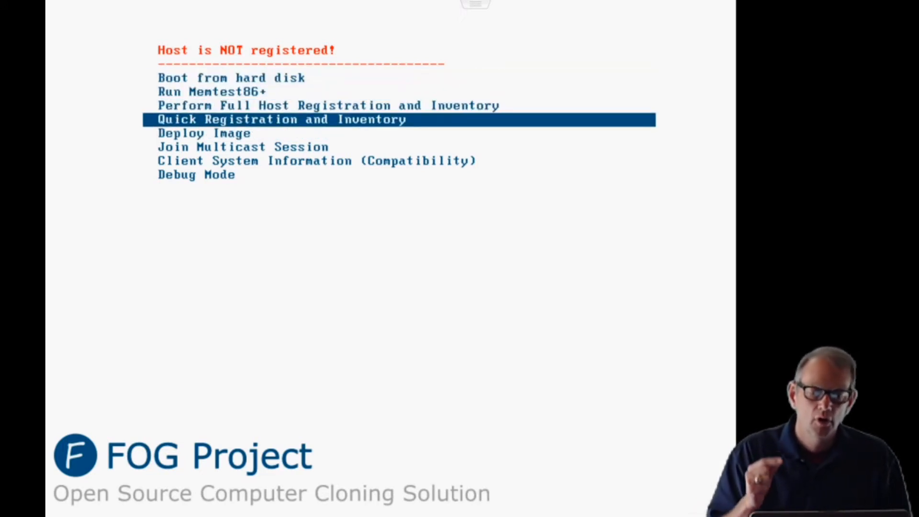
key("Up")
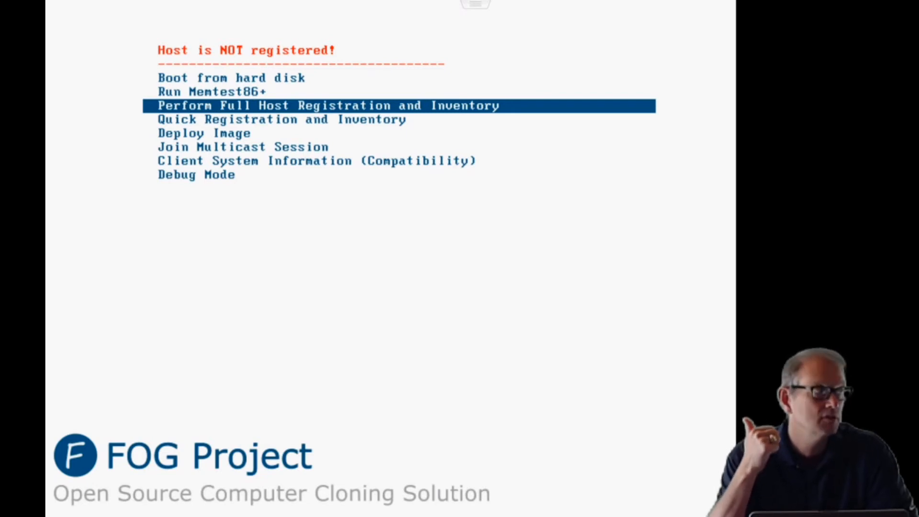
key("Return")
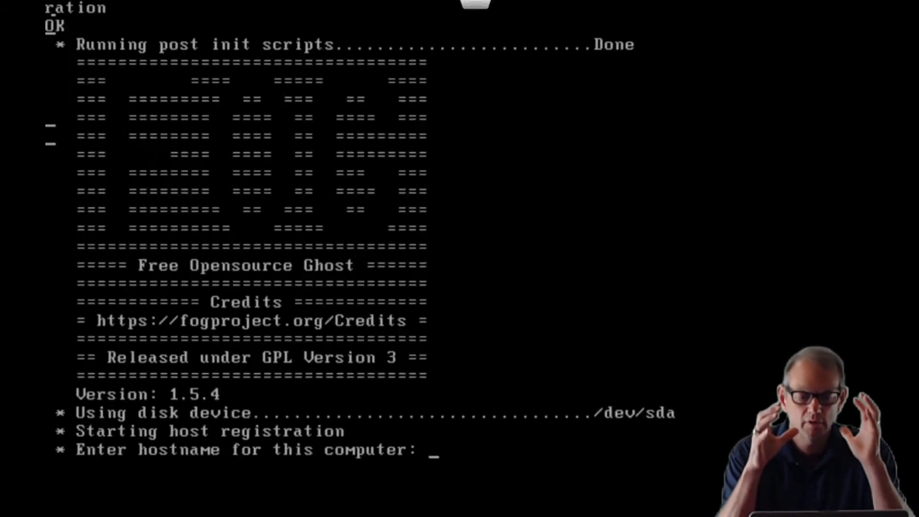
type("V")
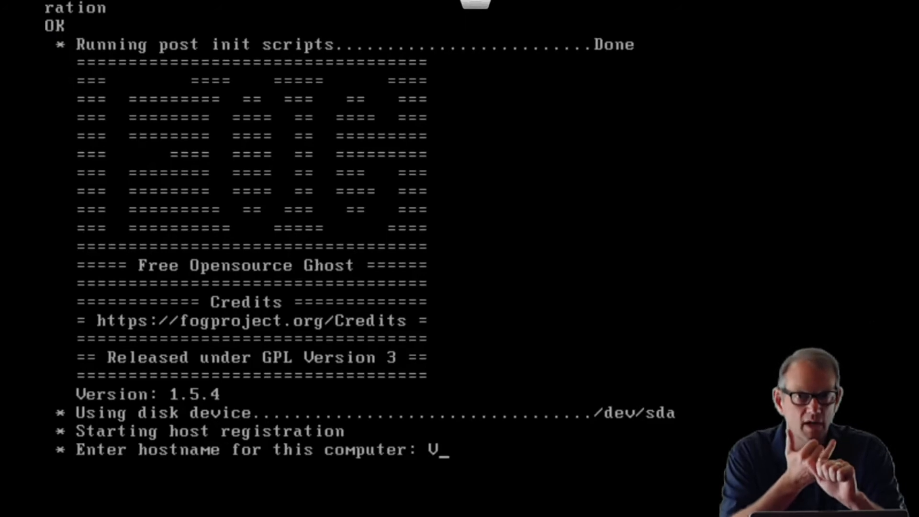
type("M-10")
key("BackSpace")
key("BackSpace")
key("BackSpace")
key("BackSpace")
key("BackSpace")
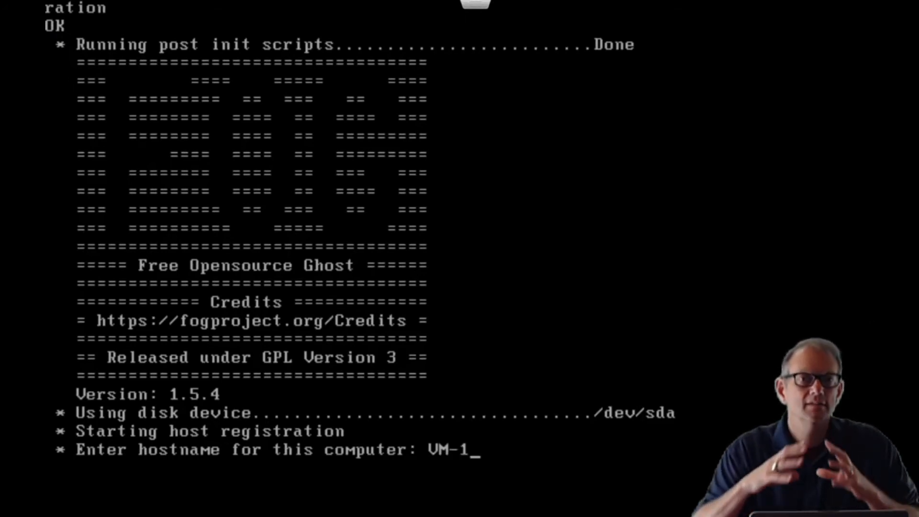
type("S-E2-")
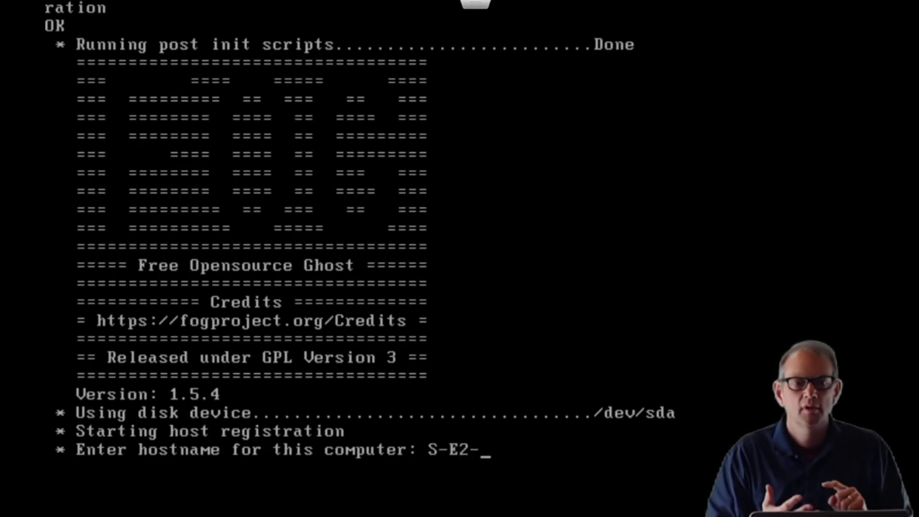
type("20JSMITH")
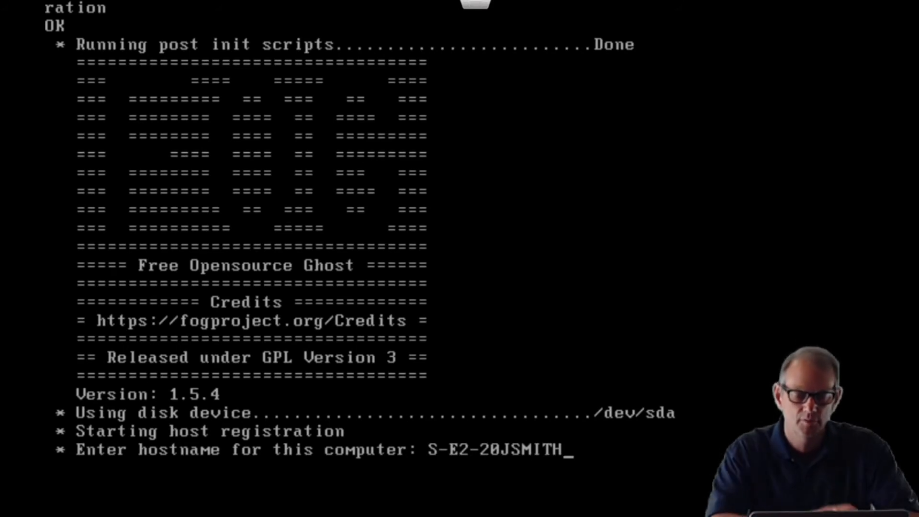
key("BackSpace")
key("BackSpace")
key("BackSpace")
key("BackSpace")
key("BackSpace")
key("BackSpace")
key("BackSpace")
key("BackSpace")
key("BackSpace")
key("BackSpace")
key("BackSpace")
key("BackSpace")
key("BackSpace")
type("T-412")
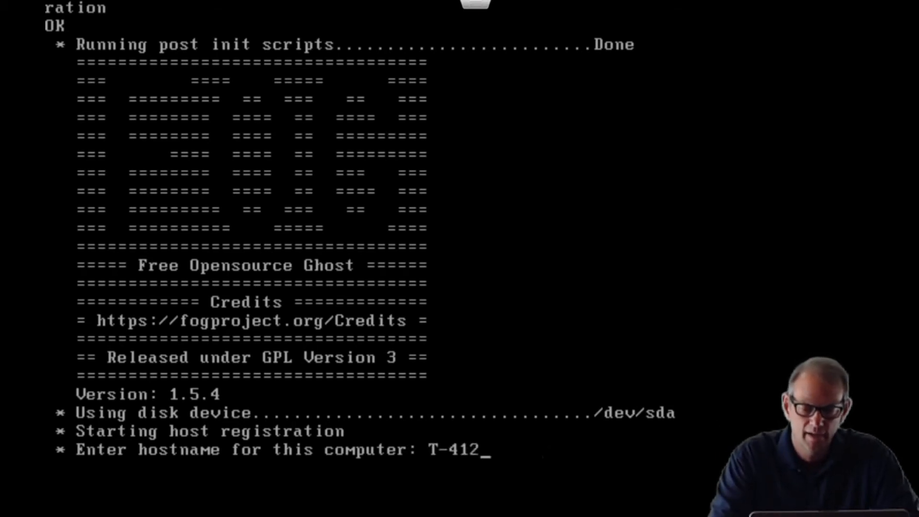
Rewind the video to 5:48 and replay the hostname examples, pausing at 5:48 and 5:52
mouse_move(365, 494)
left_click(419, 490)
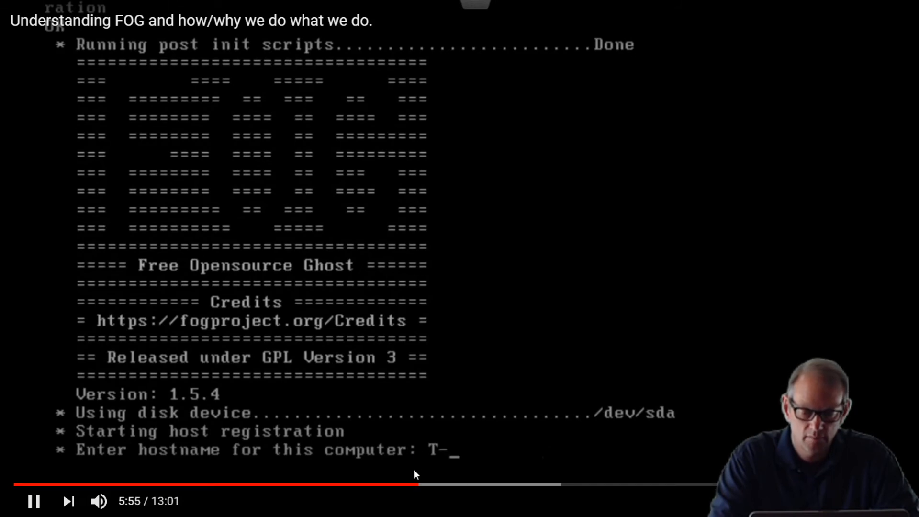
left_click_drag(417, 491, 410, 491)
left_click(437, 386)
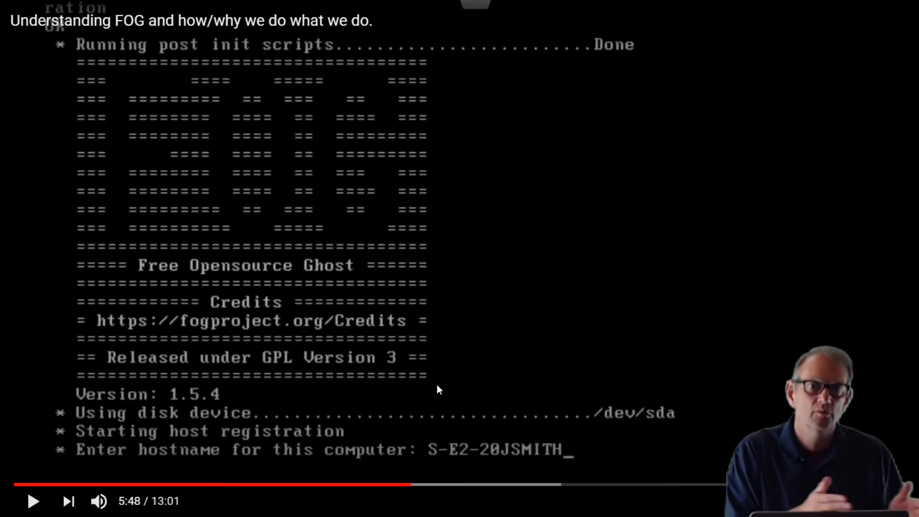
left_click(437, 386)
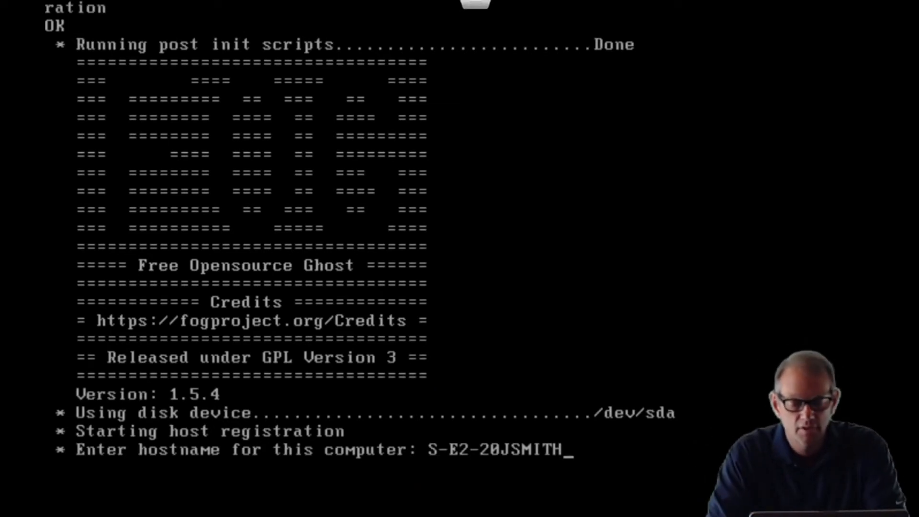
left_click(437, 384)
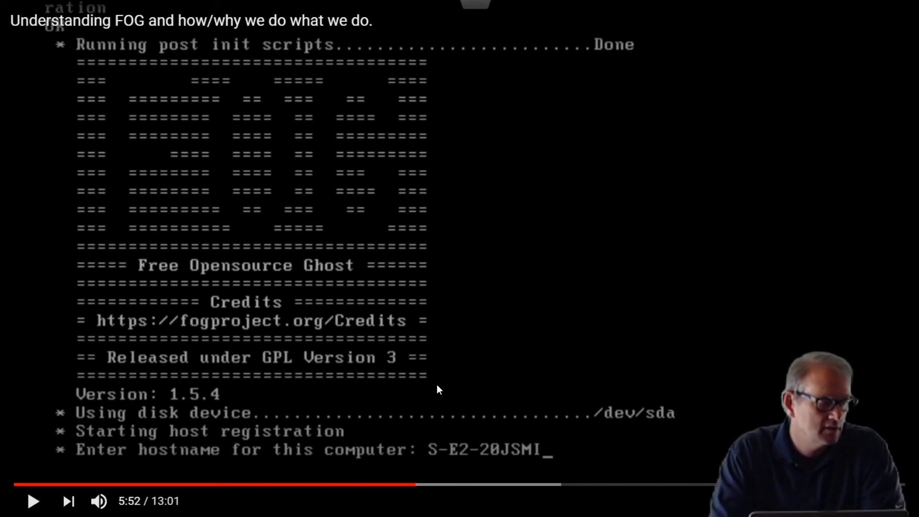
left_click(437, 386)
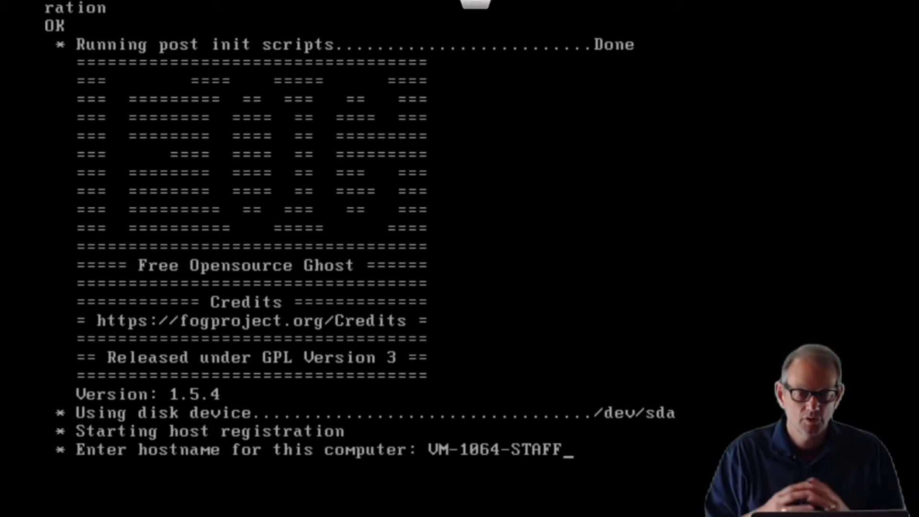
Submit VM-1064-STAFF as the computer's hostname
key("Return")
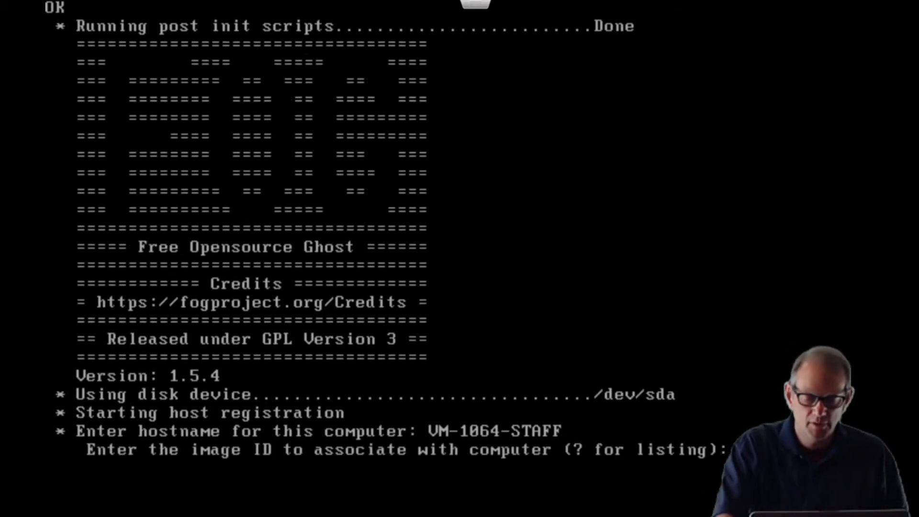
left_click(436, 384)
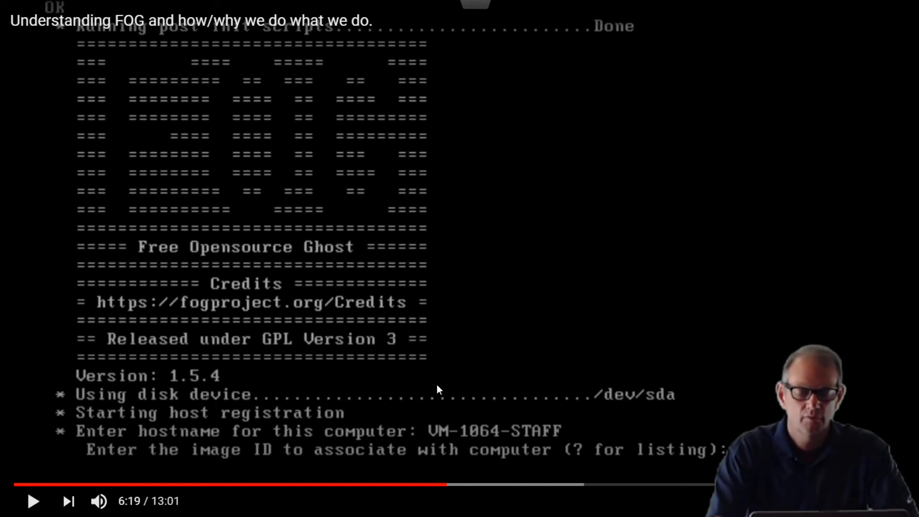
left_click(437, 390)
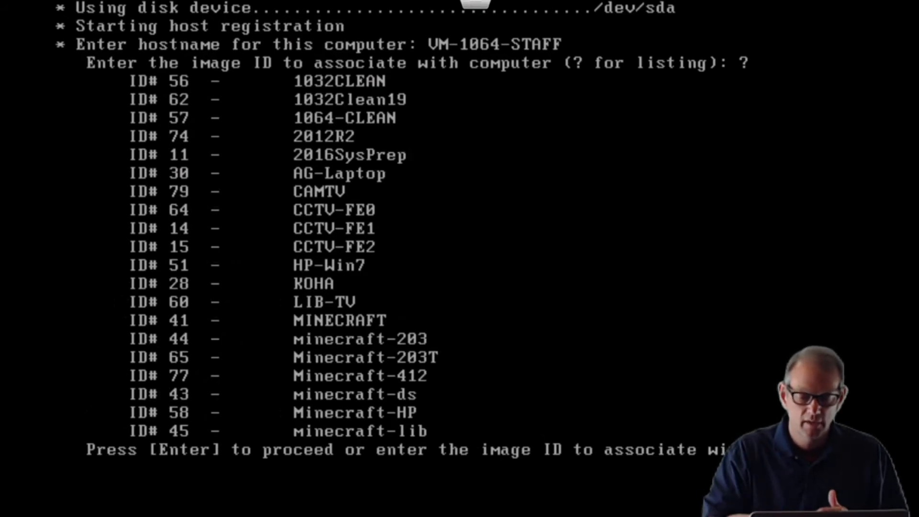
Page through the image listing and associate image ID 4, Staff-64, with the computer
key("Return")
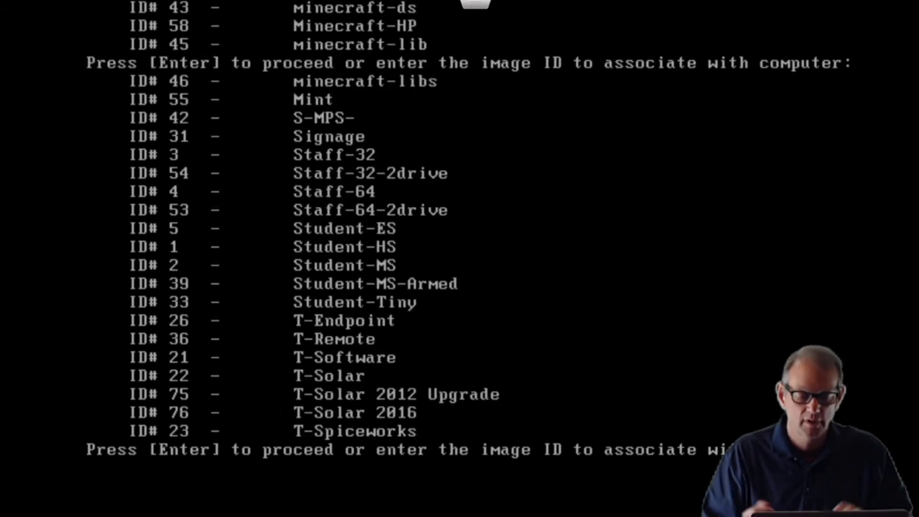
left_click(436, 384)
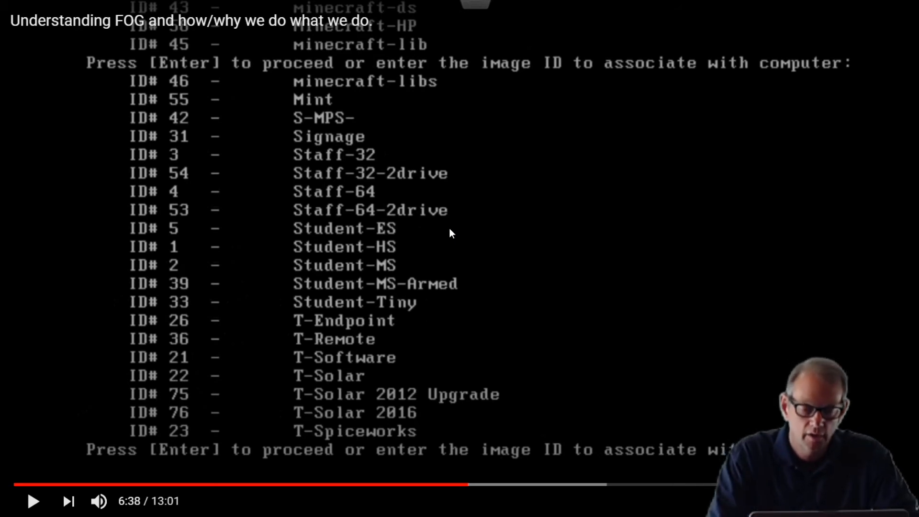
left_click(635, 205)
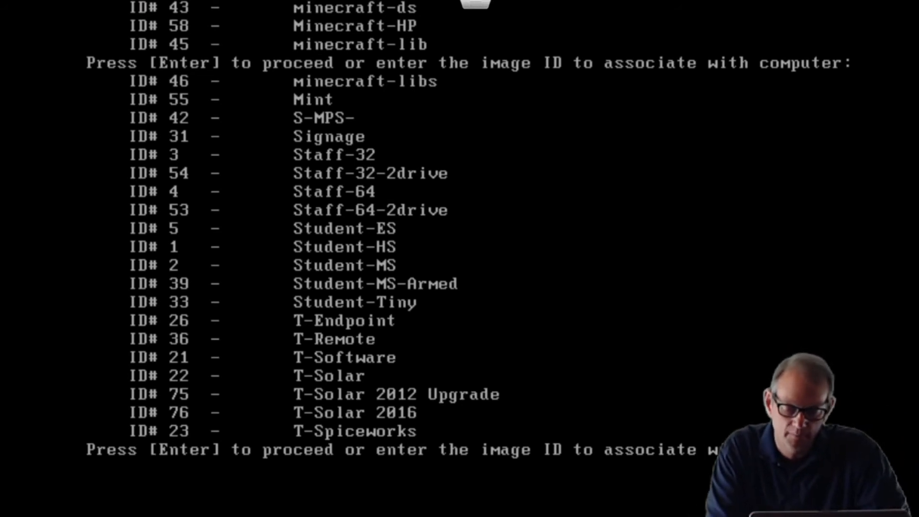
type("4")
key("Return")
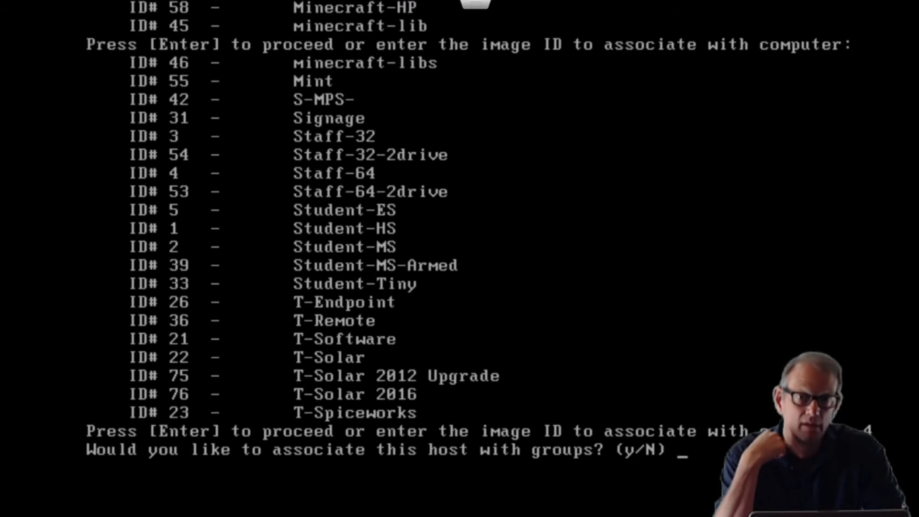
Decline associating groups, snapins and a product key with the host, and decline joining a domain
key("Return")
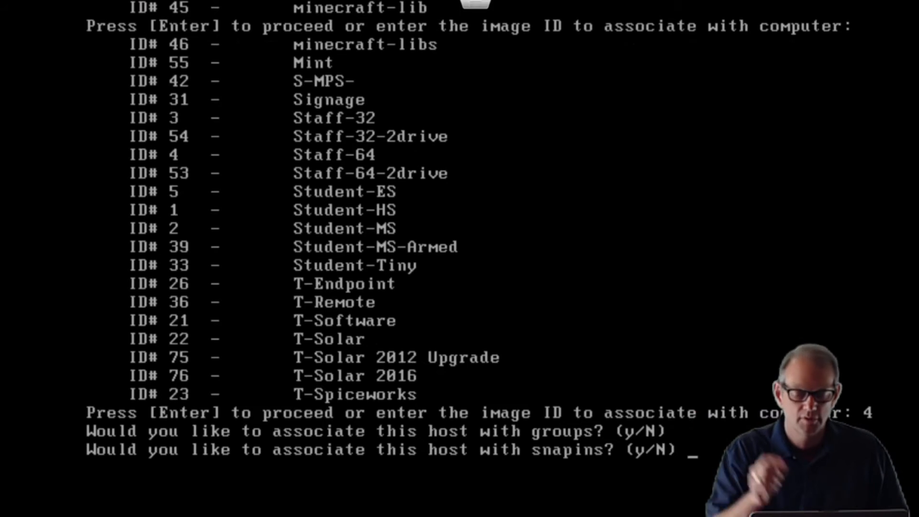
key("Return")
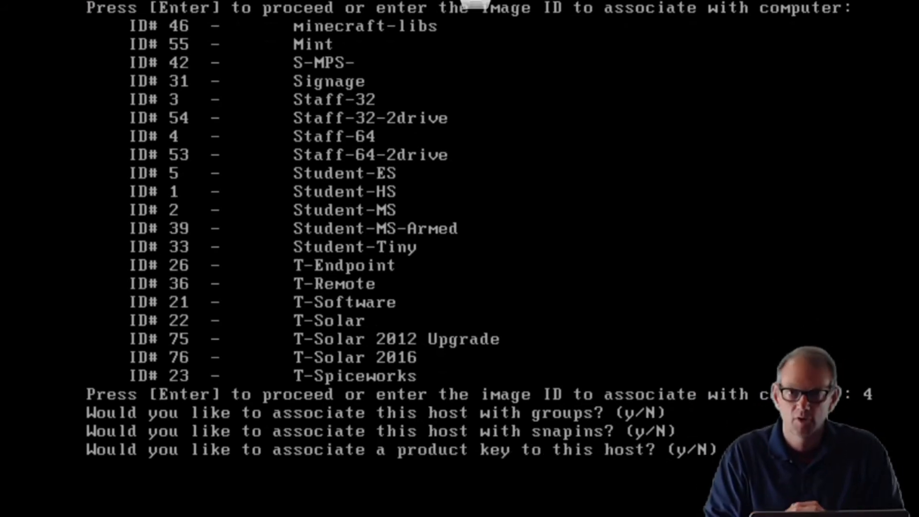
key("Return")
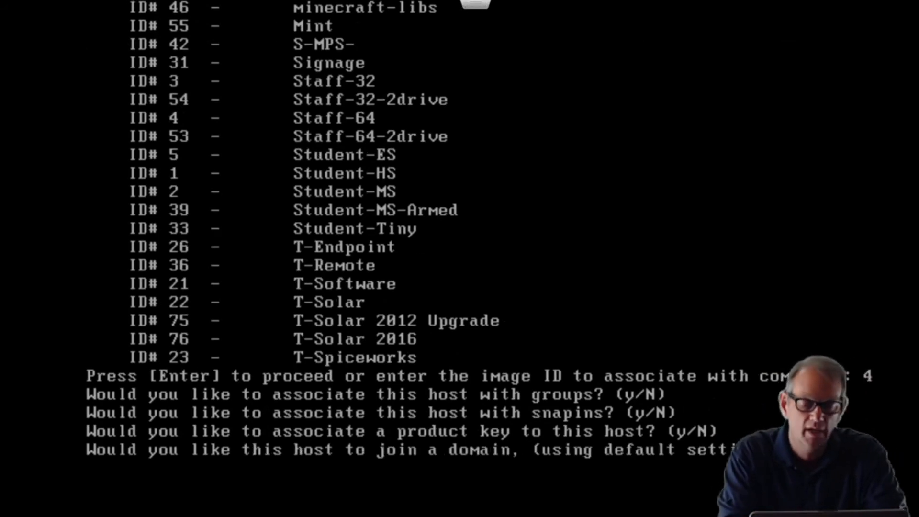
left_click(635, 207)
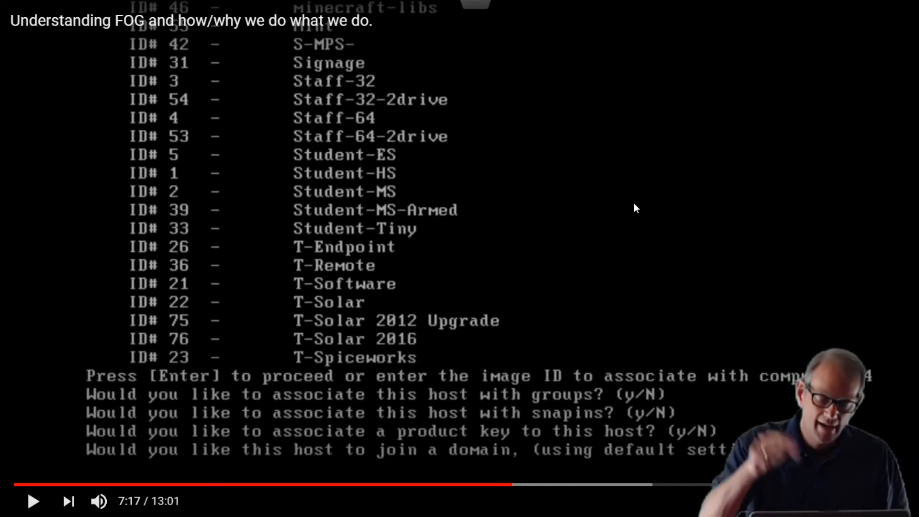
left_click(634, 207)
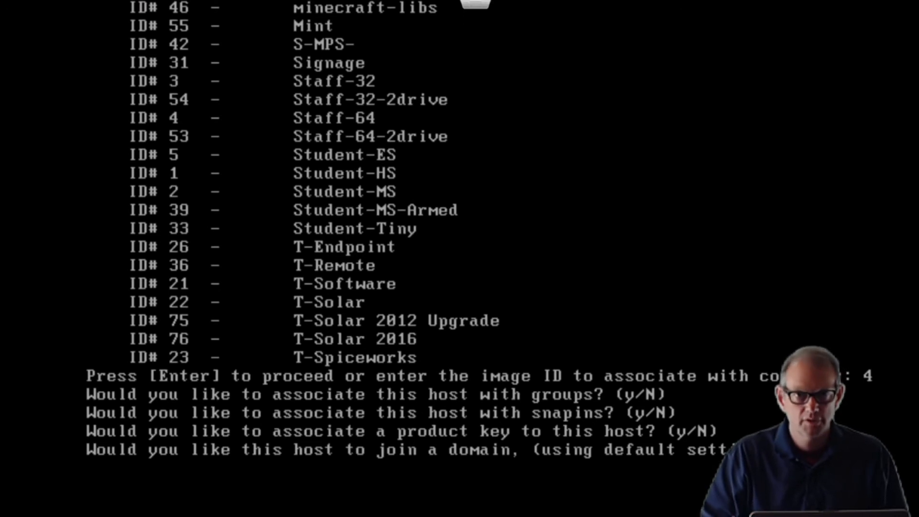
key("Return")
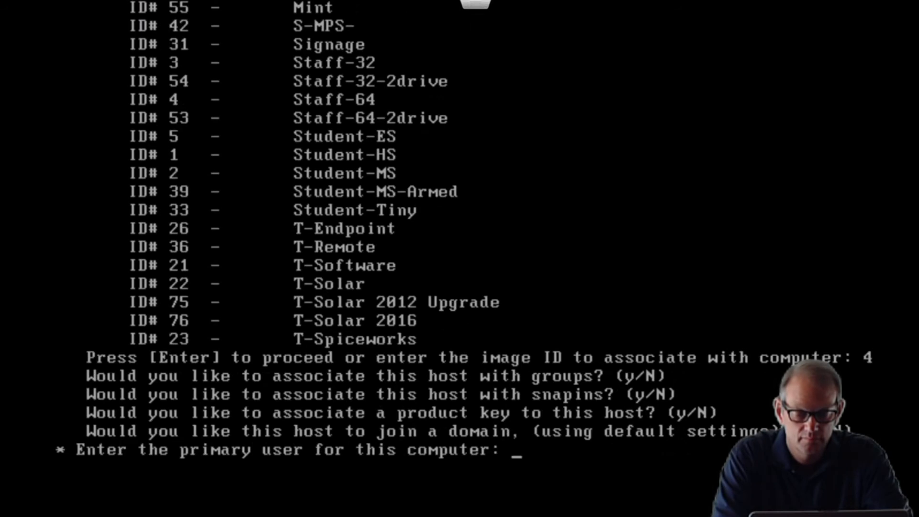
Leave the primary user and both other tags blank, and agree to deploy the image now
mouse_move(769, 117)
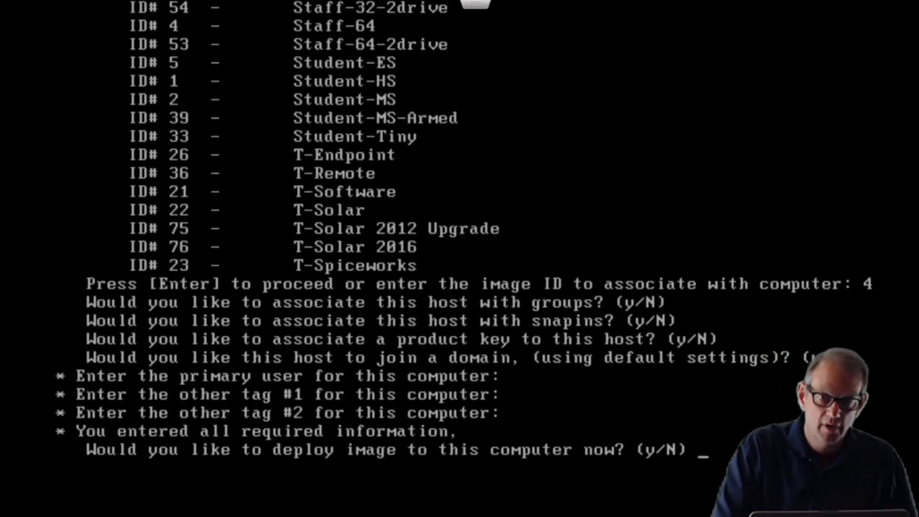
left_click(740, 127)
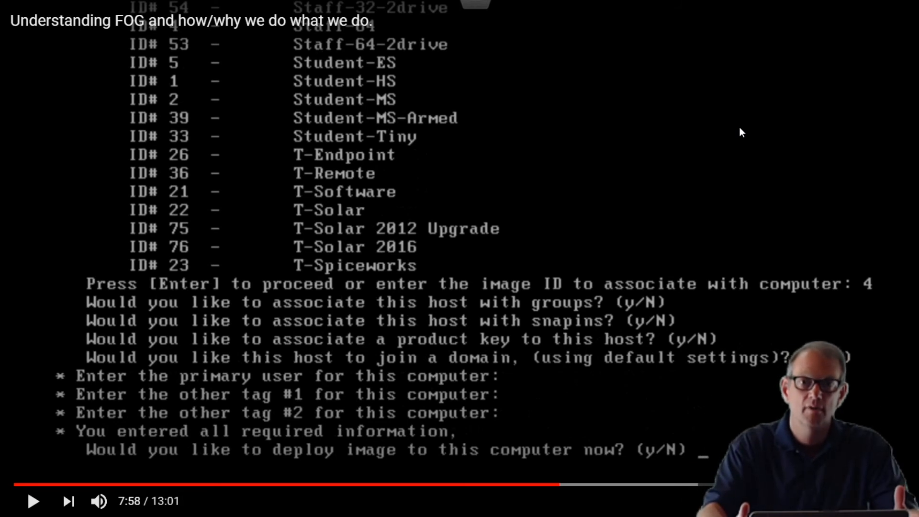
left_click(739, 128)
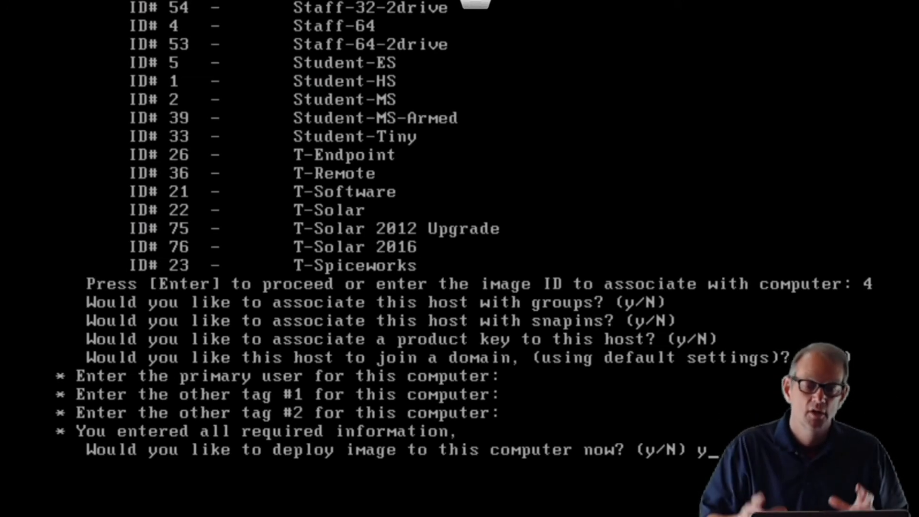
key("Return")
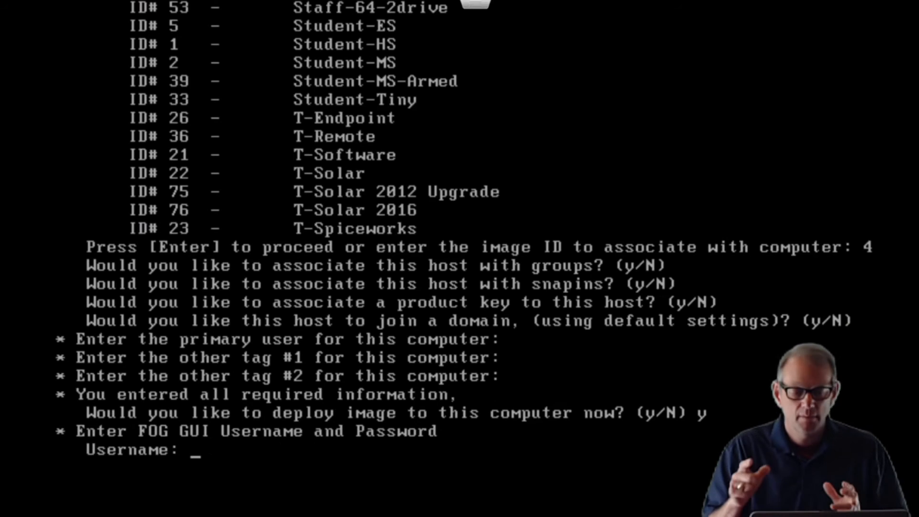
Enter the FOG GUI username aaa and submit the account password to authorise the image deployment
type("aaa")
key("Return")
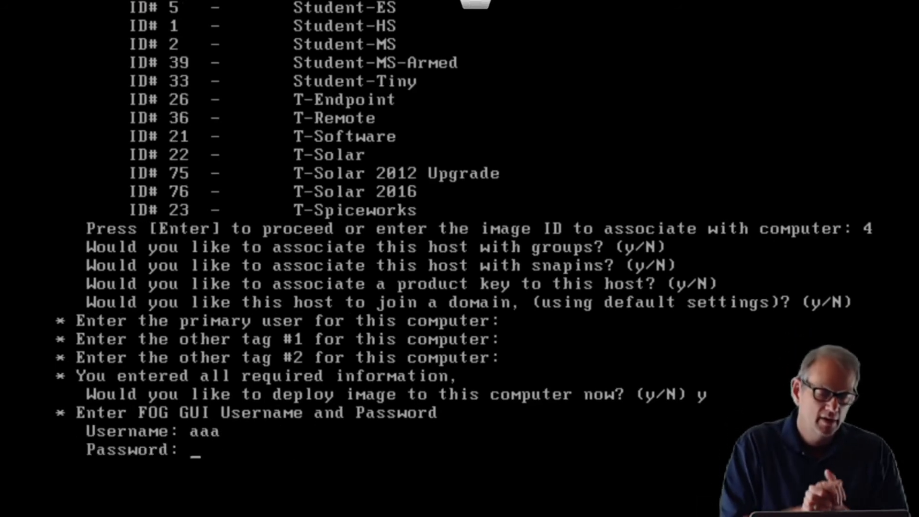
key("Return")
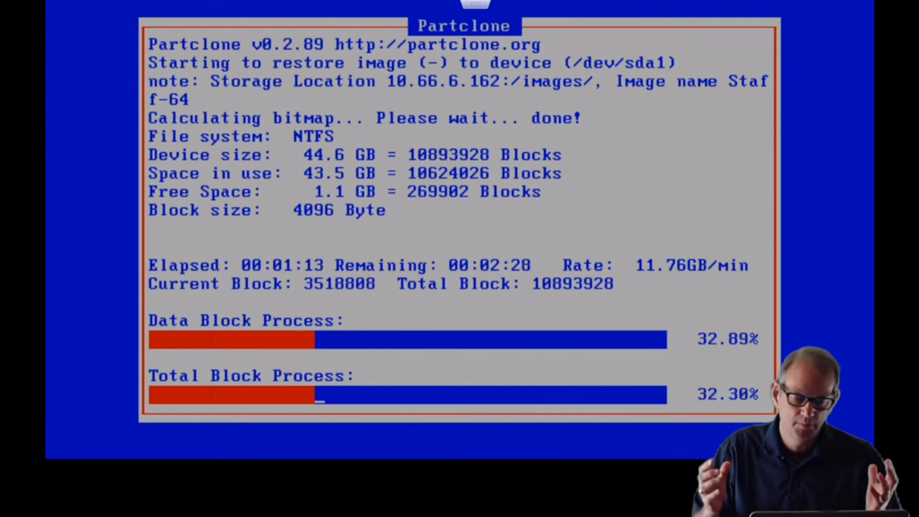
Rewind the full-screen video to an earlier point in the Partclone restore, and minimize the browser to reach the desktop
mouse_move(703, 193)
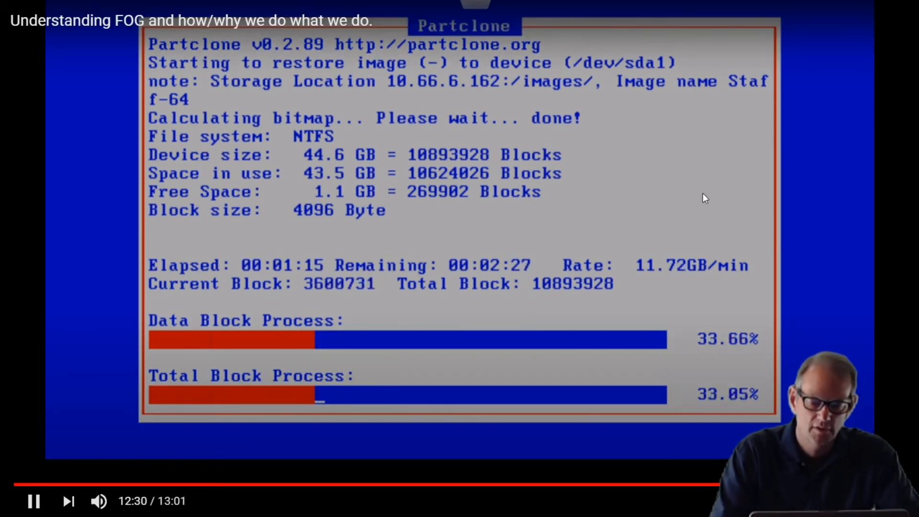
left_click_drag(873, 485, 804, 485)
key("Escape")
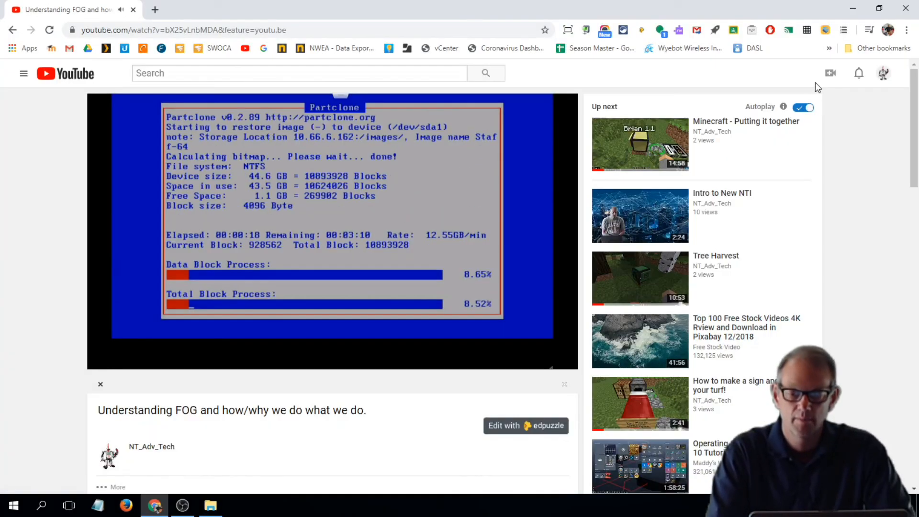
left_click(853, 9)
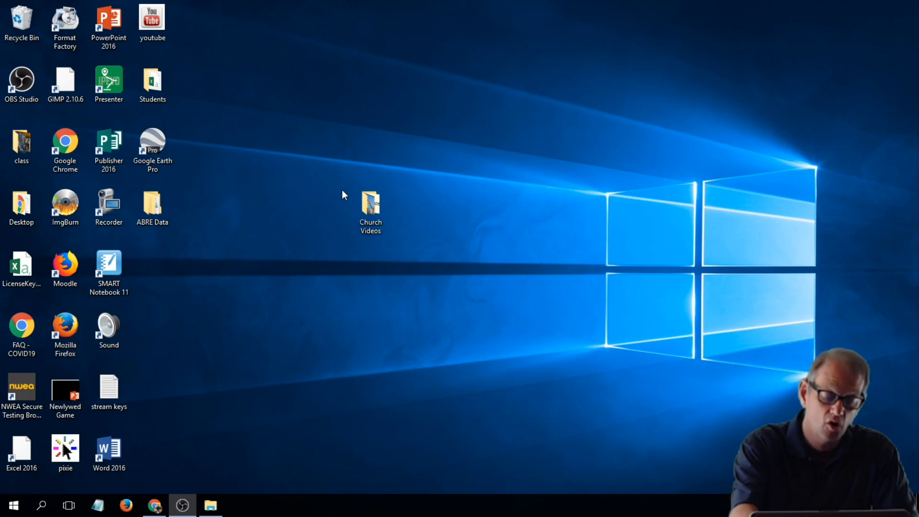
Open a Command Prompt by running cmd and enter the command gpupdate /force
key("super+r")
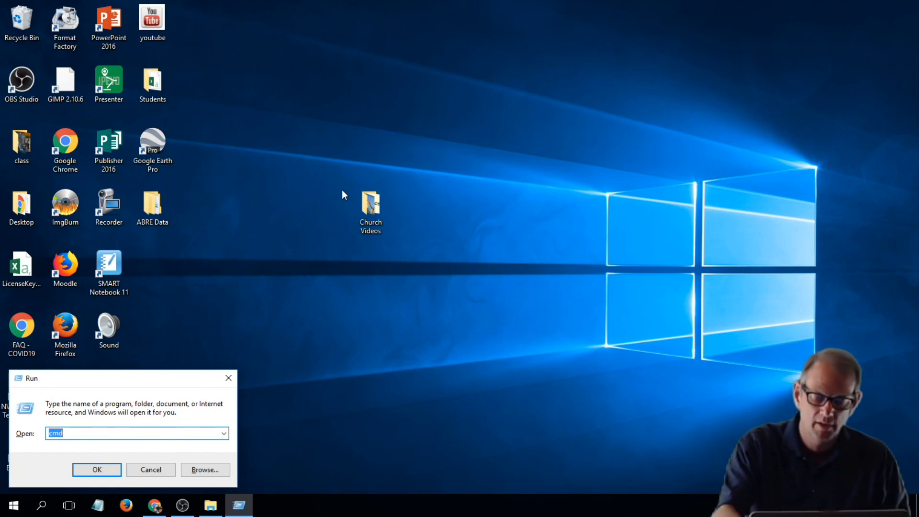
key("Return")
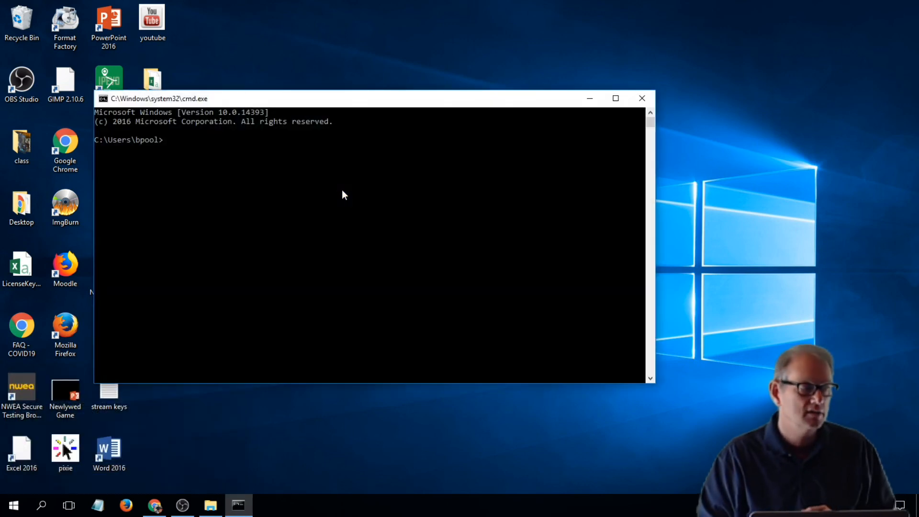
type("gpupdate")
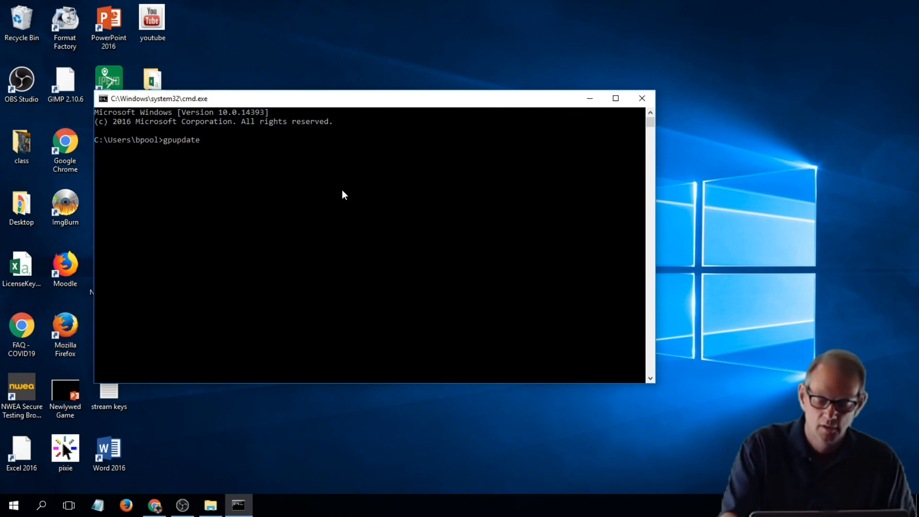
type("/")
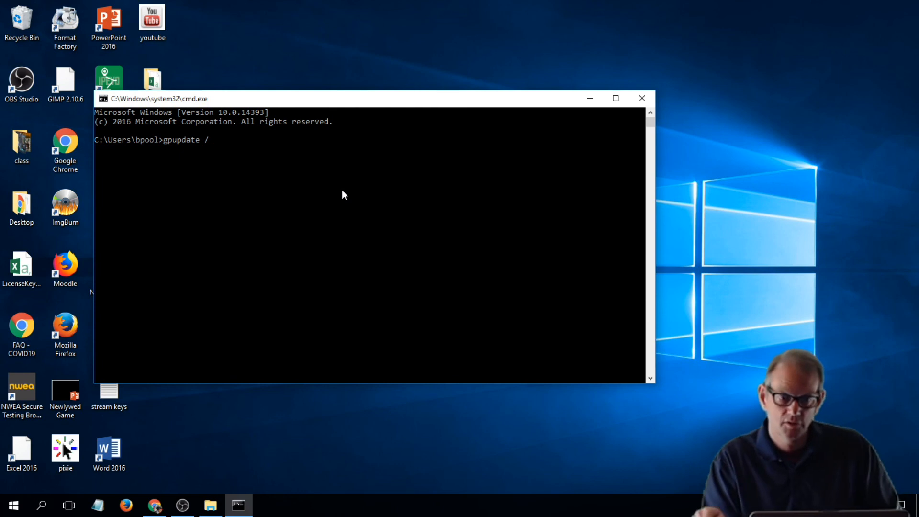
type("force")
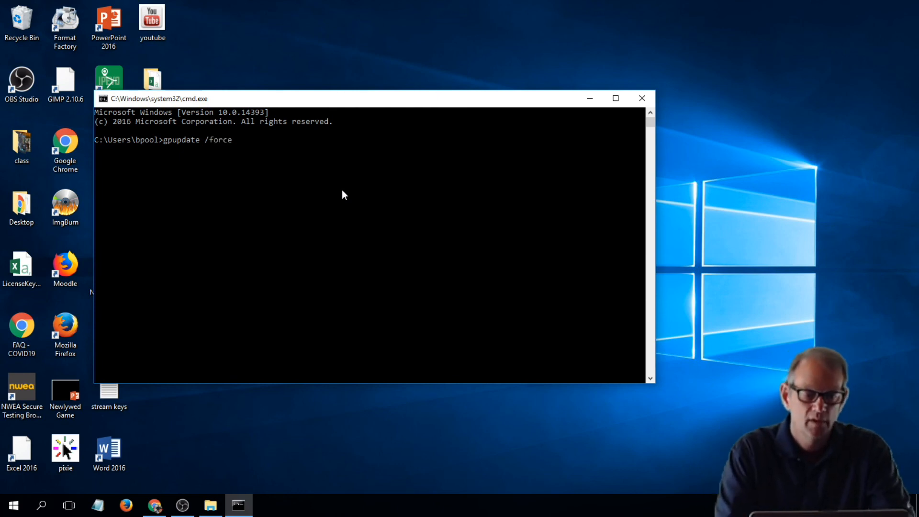